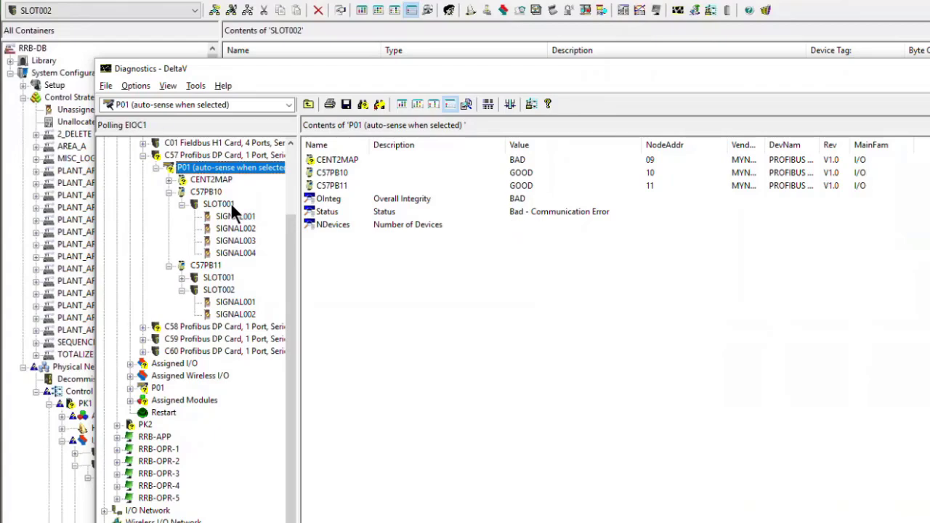
Switch to VIMNet Explorer and inspect the SIGNAL001 input mapping of device C57PB11
{"action": "key", "text": "alt+Tab"}
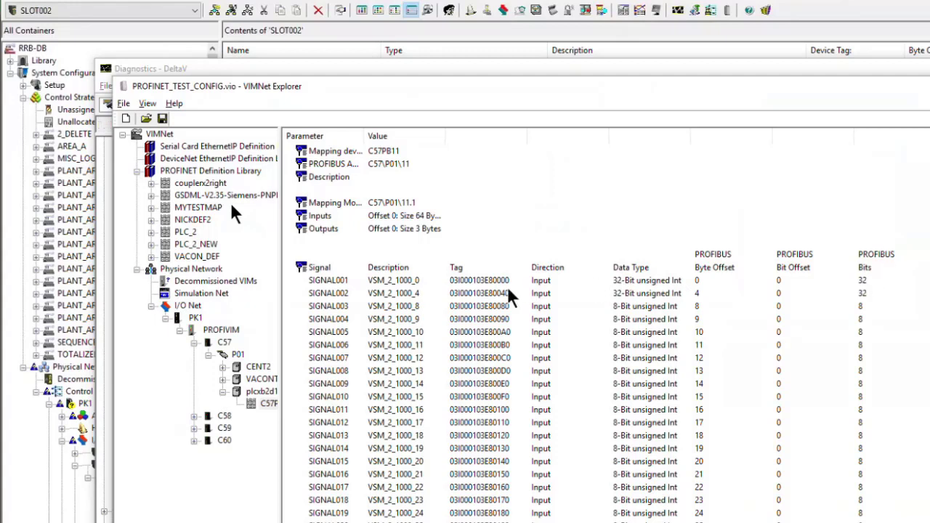
{"action": "left_click", "coordinate": [330, 281]}
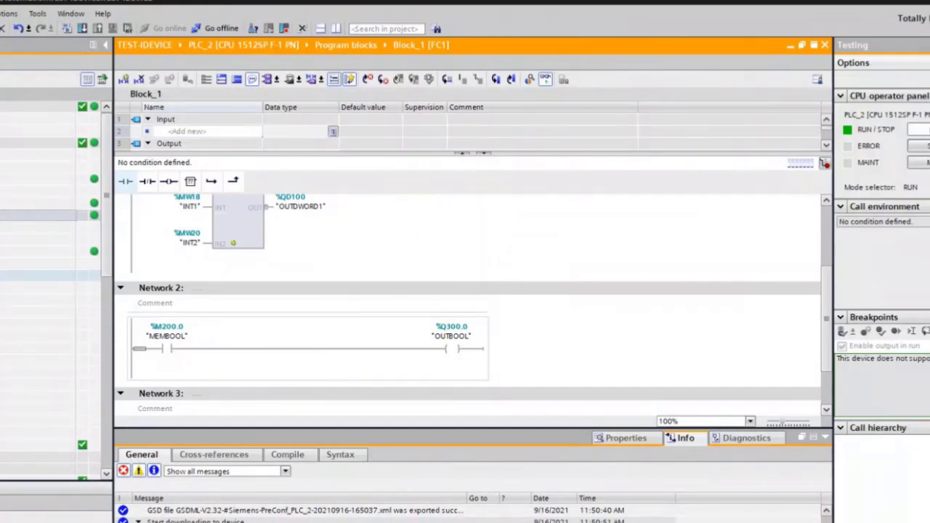
Open Watch table_1 in TIA Portal and set the display format of OUTDWORD1 (%QD100) to DEC+/-
{"action": "double_click", "coordinate": [44, 348]}
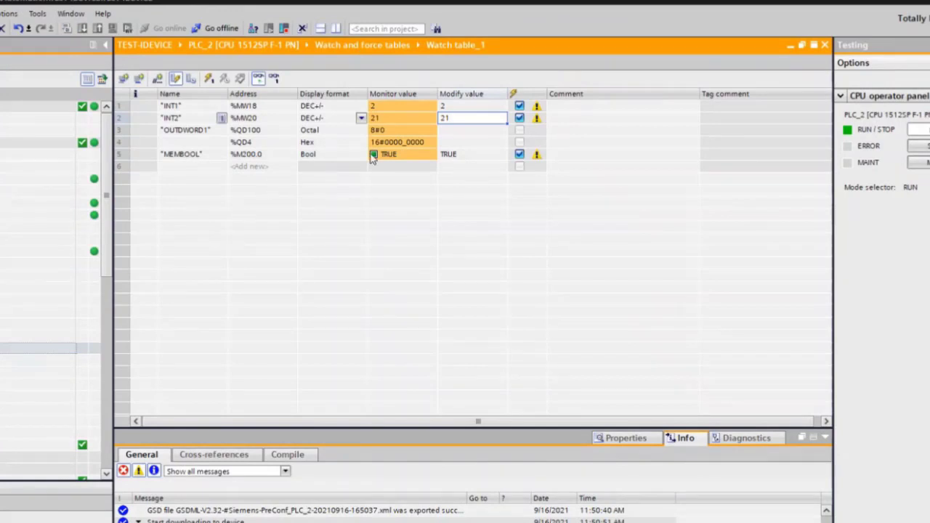
{"action": "left_click", "coordinate": [263, 131]}
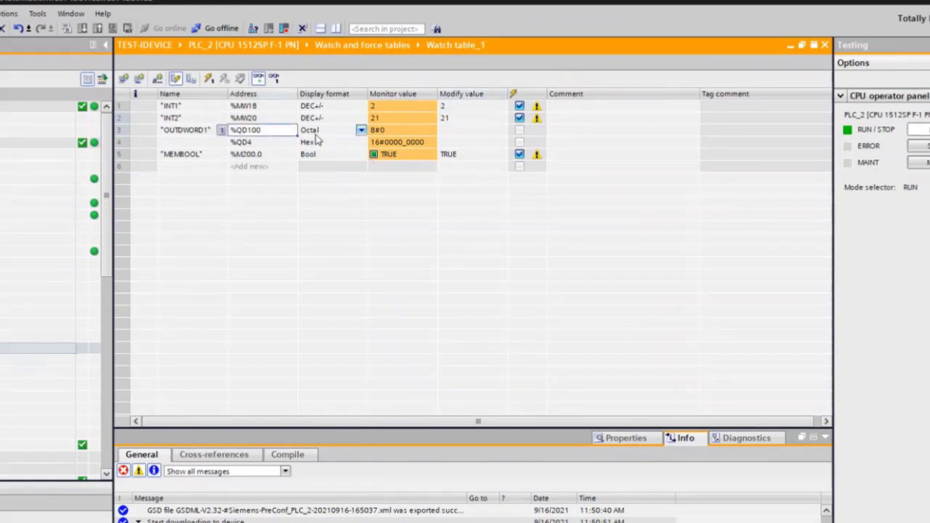
{"action": "left_click", "coordinate": [363, 132]}
{"action": "left_click", "coordinate": [364, 132]}
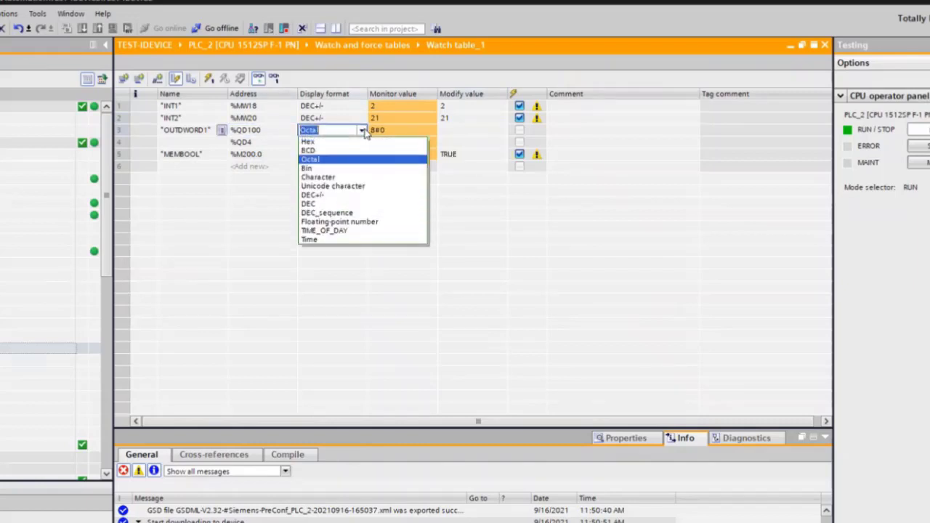
{"action": "left_click", "coordinate": [313, 200]}
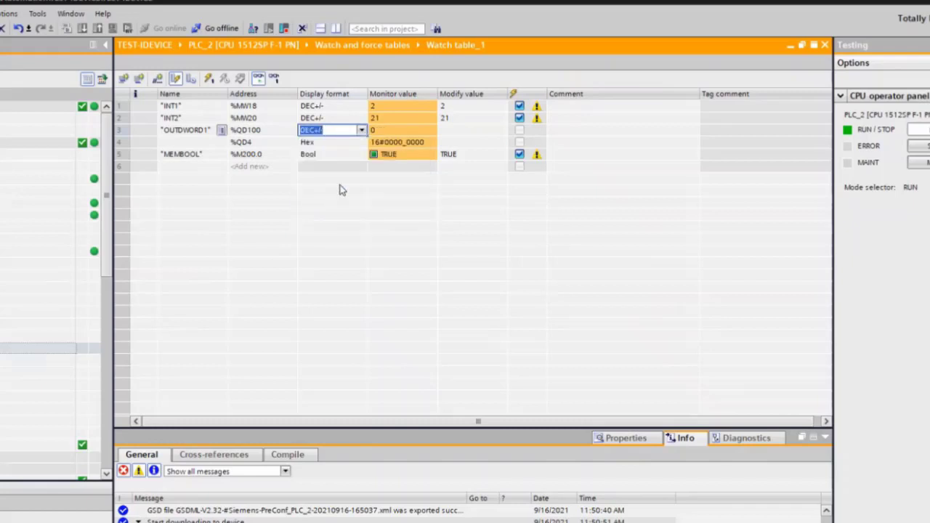
{"action": "left_click", "coordinate": [378, 130]}
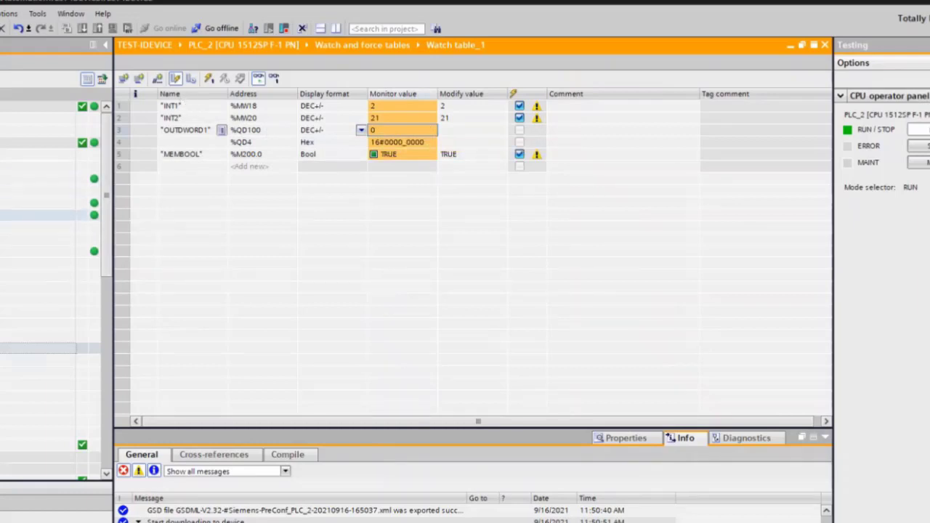
Open Block_1 [FC1] and restart its online monitoring to check the logic in Networks 1 and 2
{"action": "double_click", "coordinate": [44, 216]}
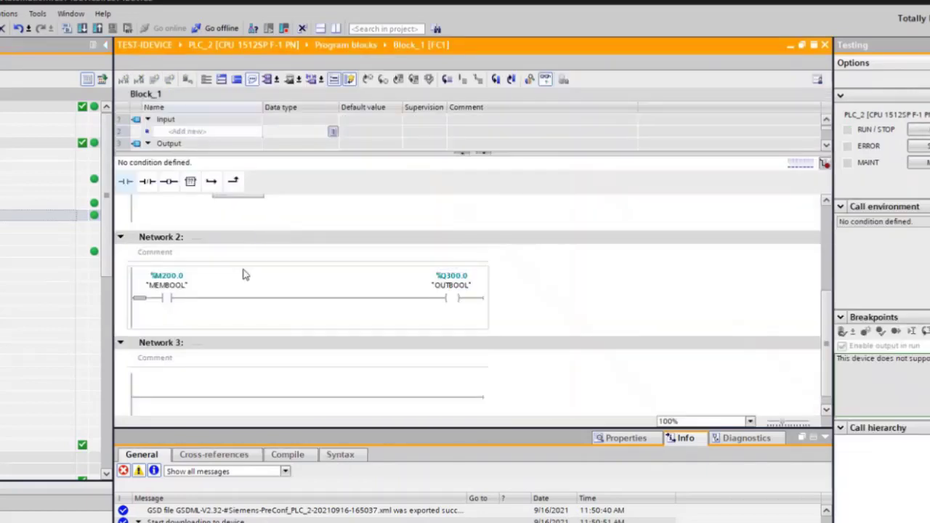
{"action": "scroll", "coordinate": [258, 295], "scroll_direction": "up", "scroll_amount": 5}
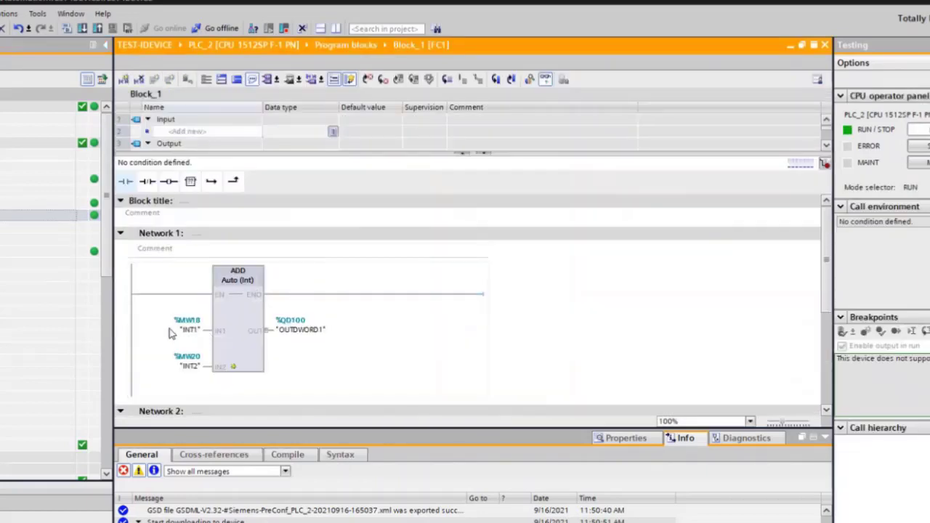
{"action": "left_click", "coordinate": [547, 83]}
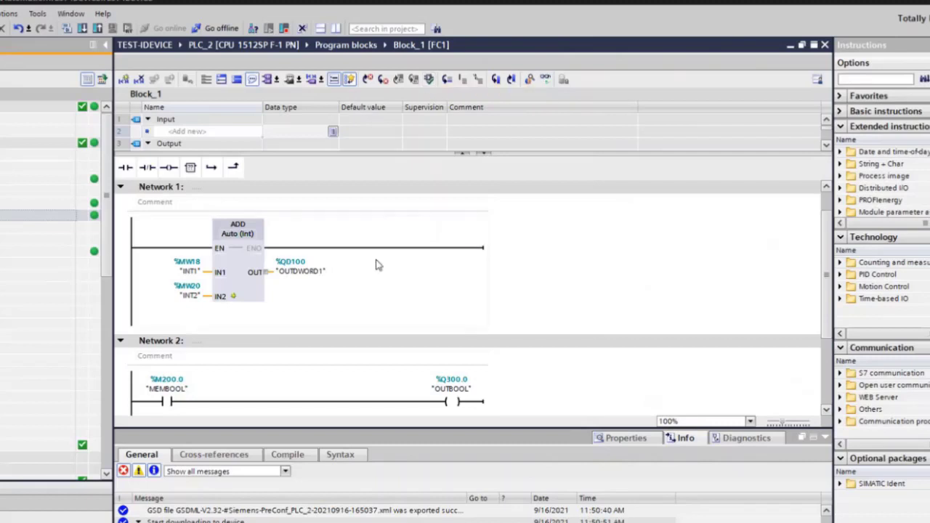
{"action": "left_click", "coordinate": [545, 80]}
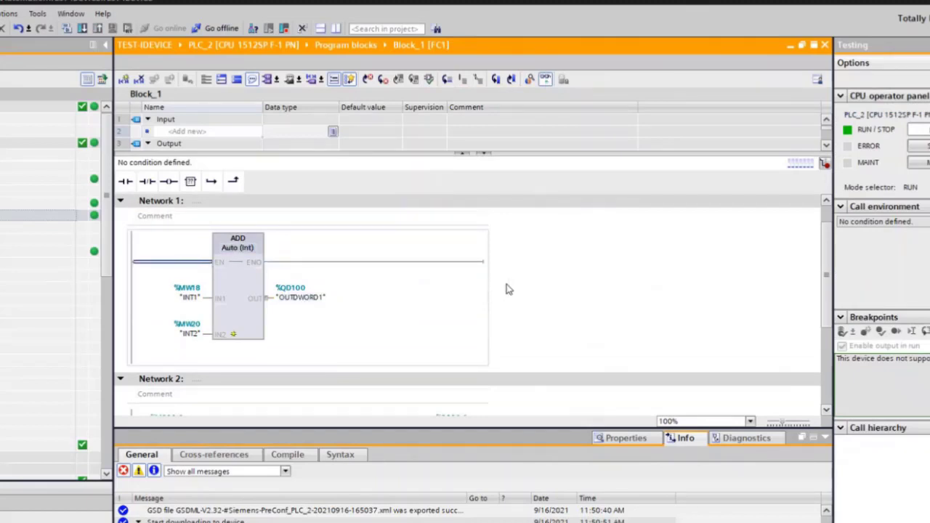
{"action": "scroll", "coordinate": [560, 308], "scroll_direction": "down", "scroll_amount": 3}
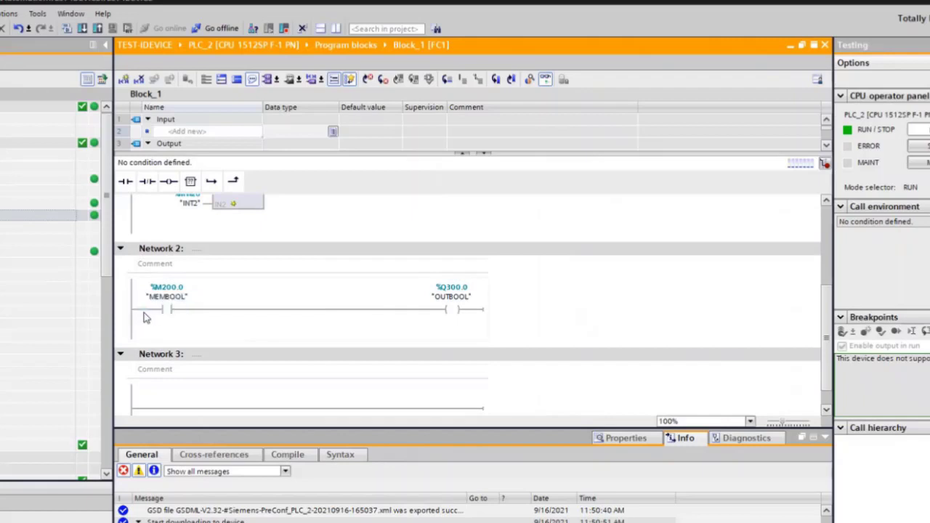
{"action": "scroll", "coordinate": [221, 291], "scroll_direction": "up", "scroll_amount": 4}
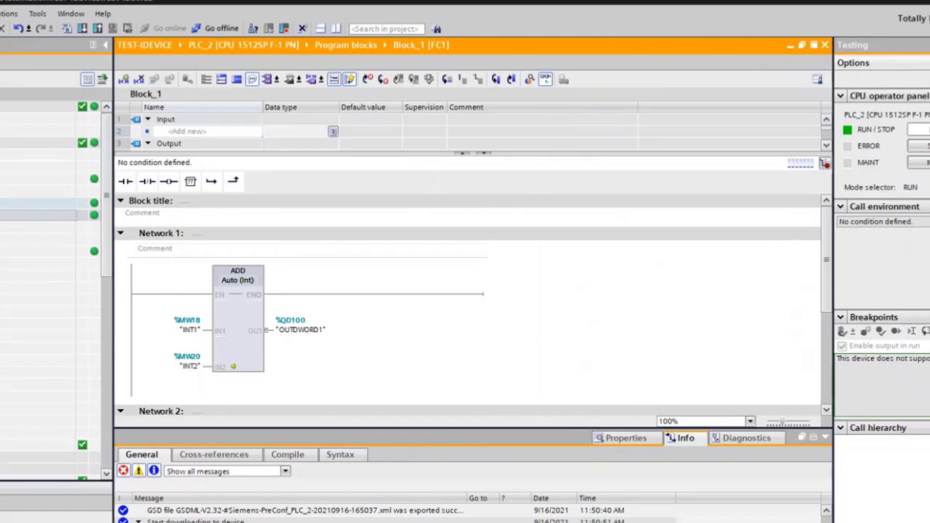
Open Main [OB1] and place an empty box in Network 1, removing the unneeded coil in front of it
{"action": "left_click", "coordinate": [51, 202]}
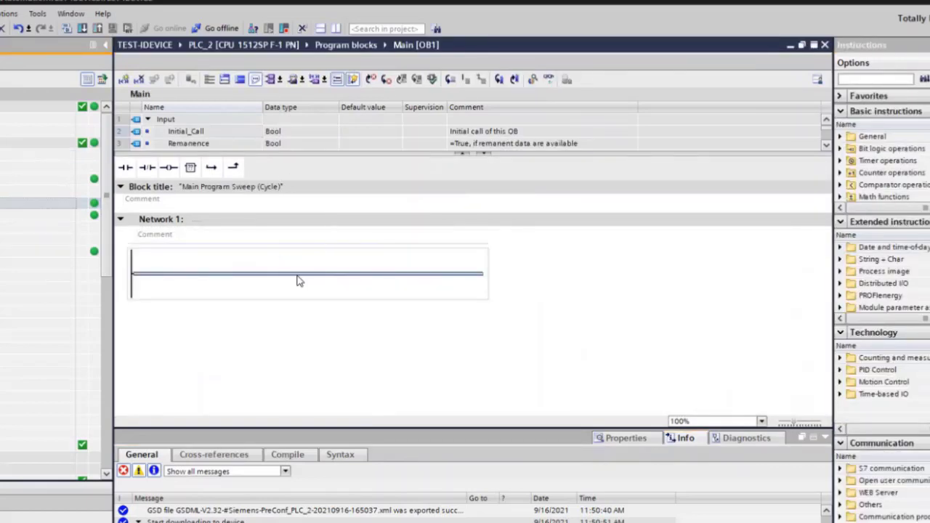
{"action": "left_click", "coordinate": [170, 170]}
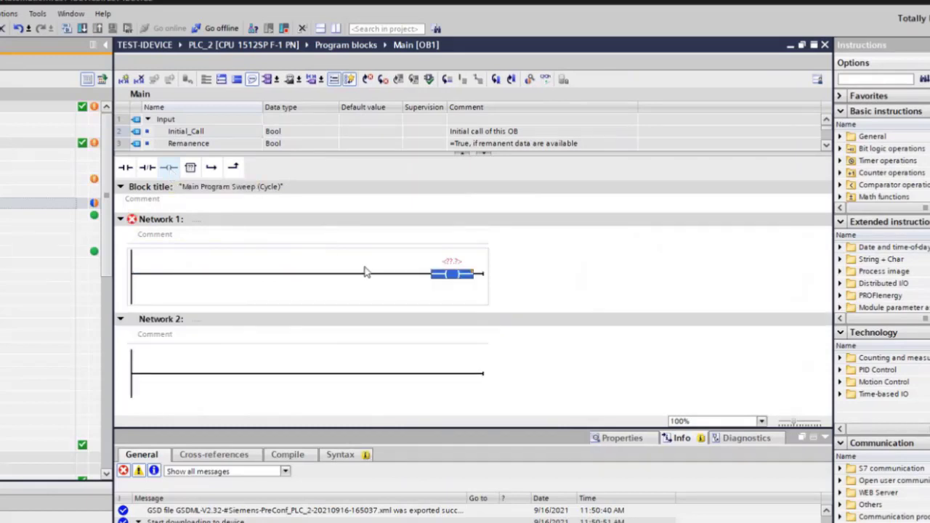
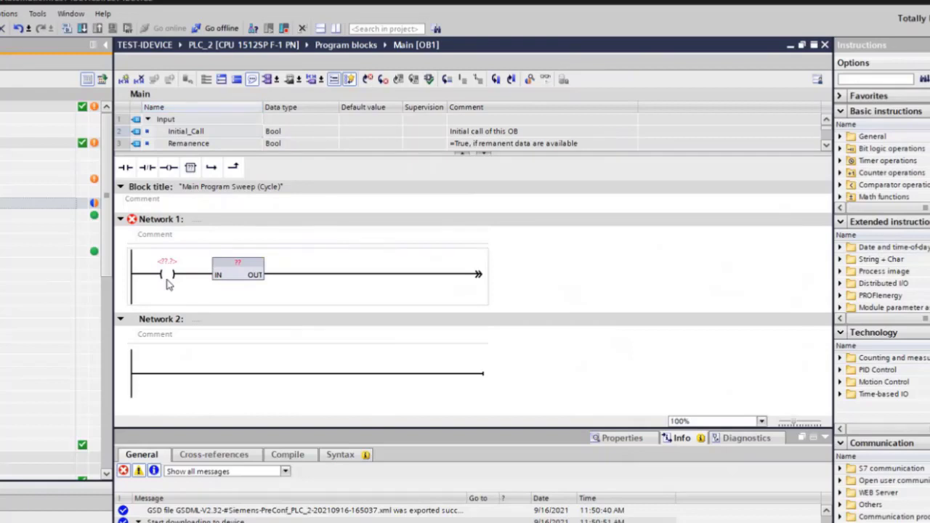
{"action": "double_click", "coordinate": [167, 282]}
{"action": "right_click", "coordinate": [172, 278]}
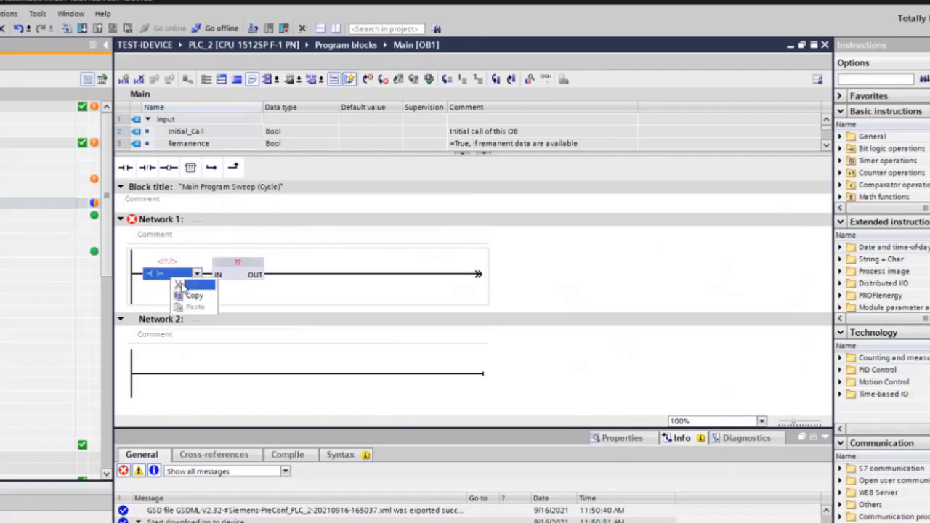
{"action": "left_click", "coordinate": [181, 285]}
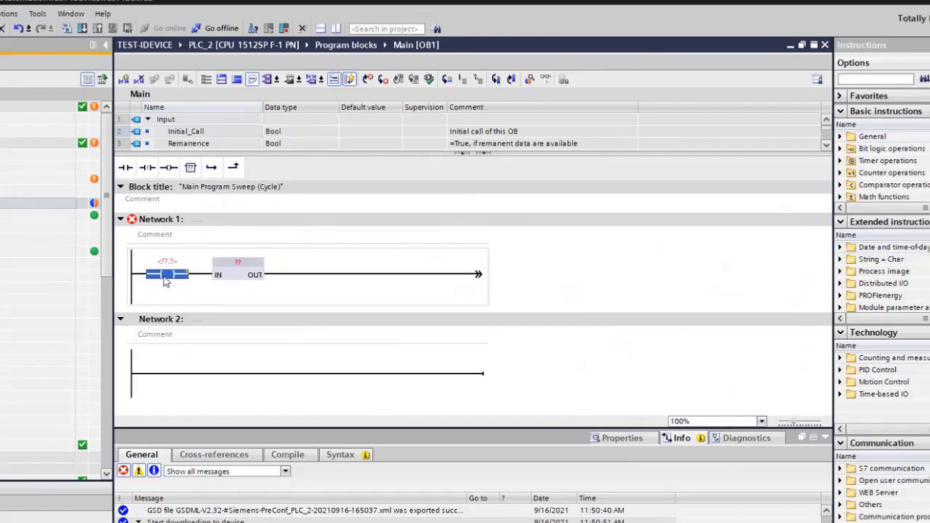
{"action": "left_click", "coordinate": [167, 274]}
{"action": "key", "text": "Delete"}
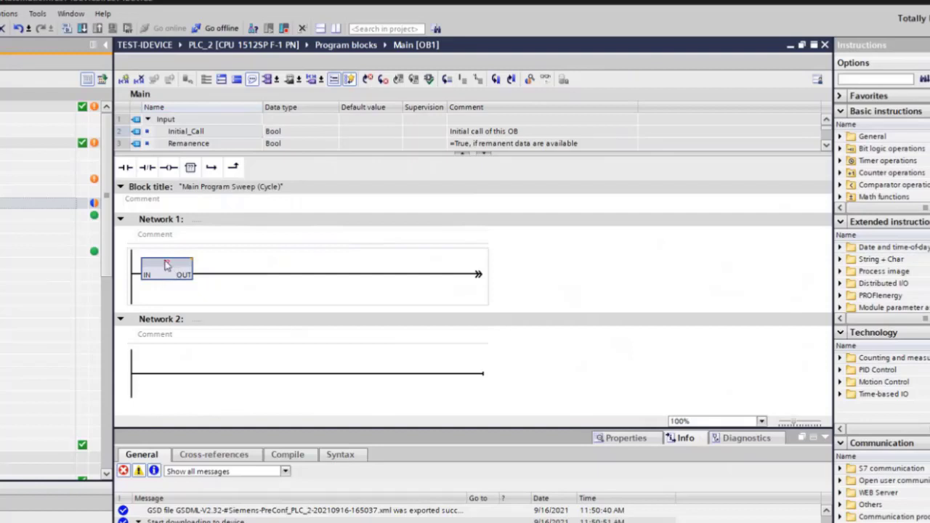
Assign FC1 to the empty box in Network 1 so that Main calls Block_1
{"action": "left_click", "coordinate": [166, 263]}
{"action": "type", "text": "c"}
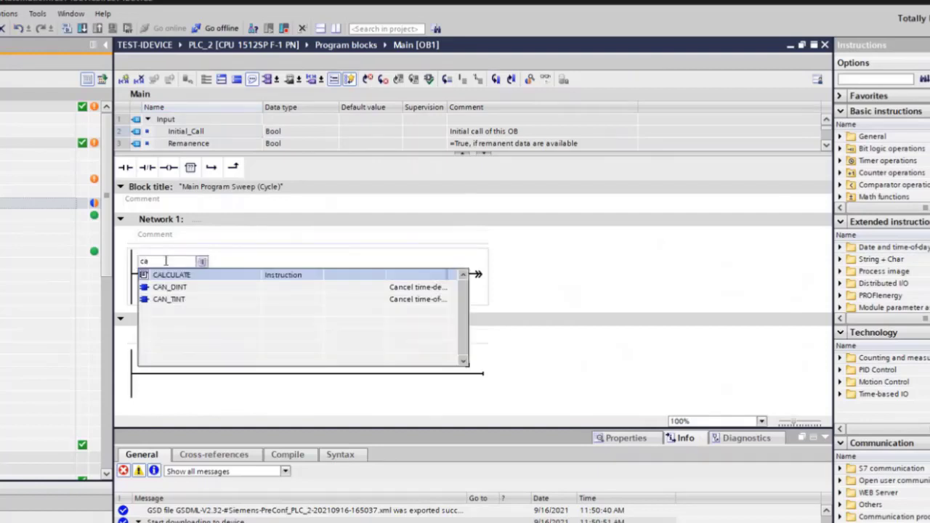
{"action": "key", "text": "BackSpace"}
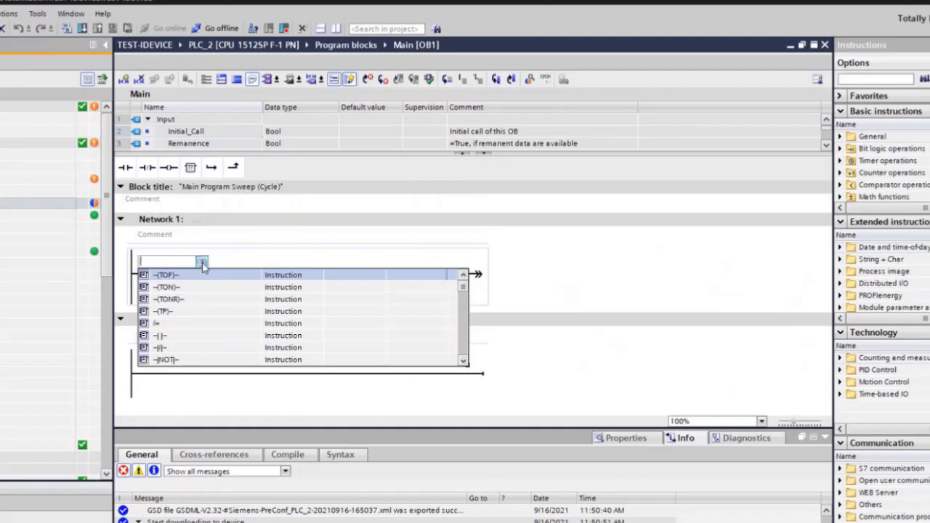
{"action": "type", "text": "e"}
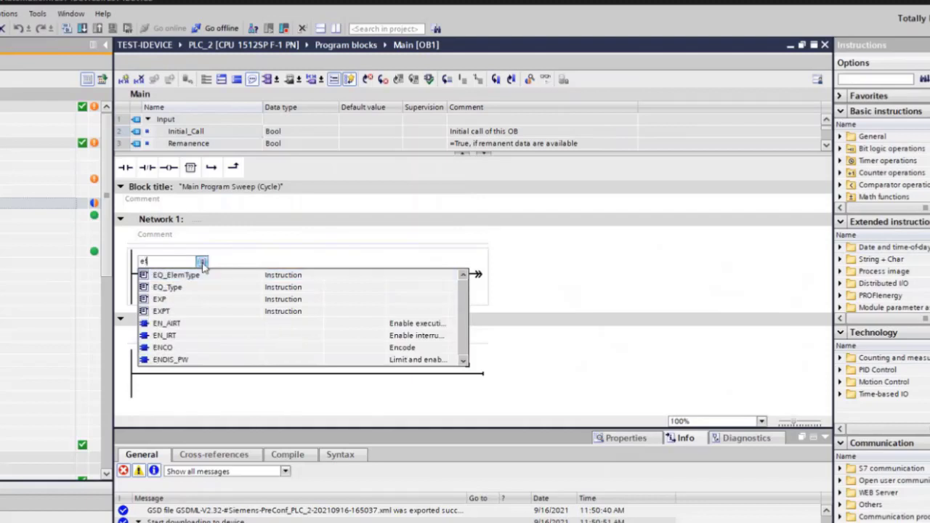
{"action": "type", "text": "f"}
{"action": "key", "text": "BackSpace"}
{"action": "key", "text": "BackSpace"}
{"action": "type", "text": "fc1"}
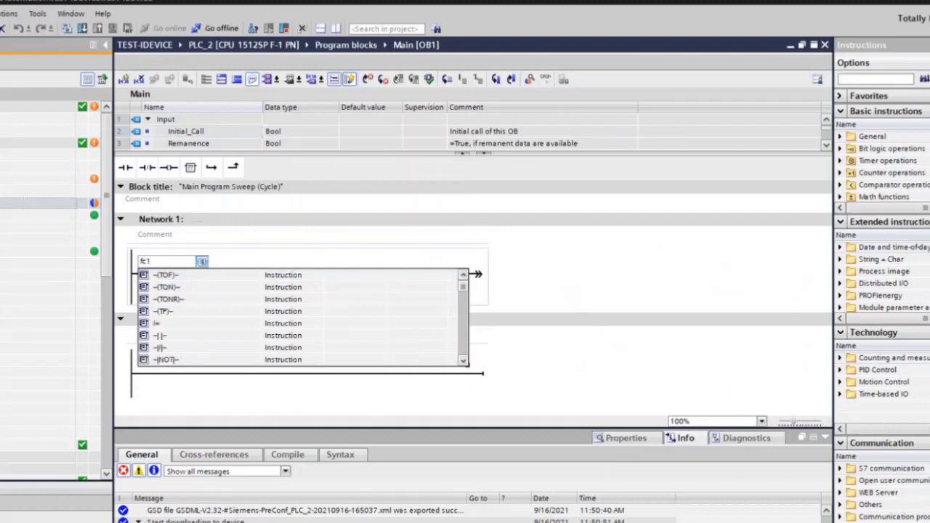
{"action": "key", "text": "Return"}
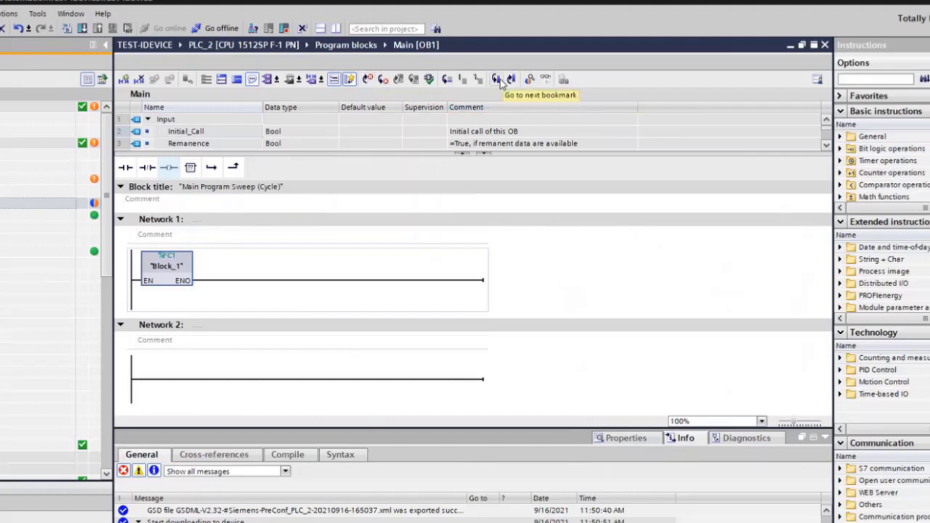
Download the modified program to PLC_2 and confirm loading in the load preview
{"action": "left_click", "coordinate": [216, 190]}
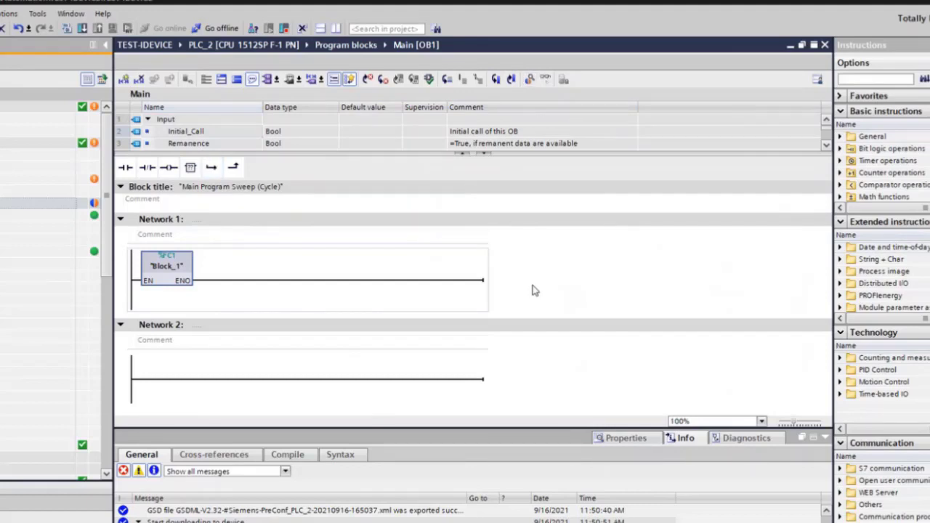
{"action": "left_click", "coordinate": [479, 281]}
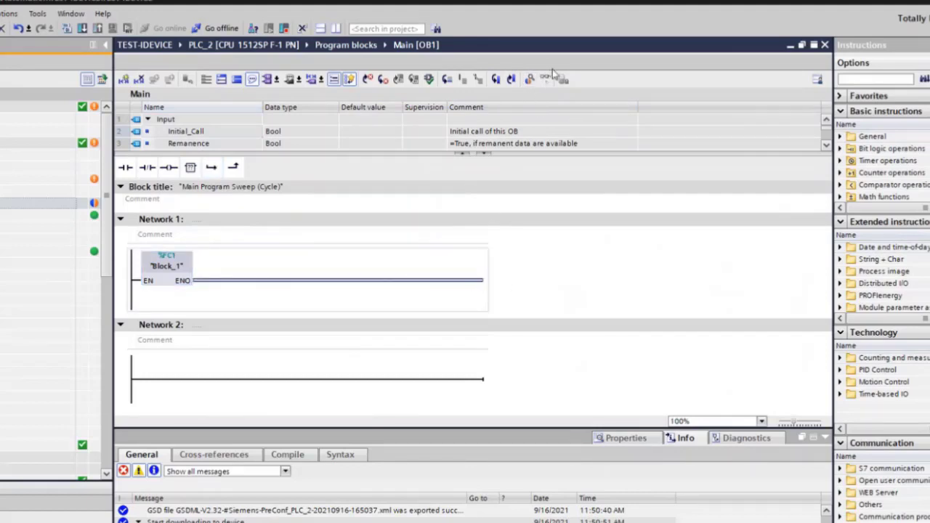
{"action": "left_click", "coordinate": [554, 272]}
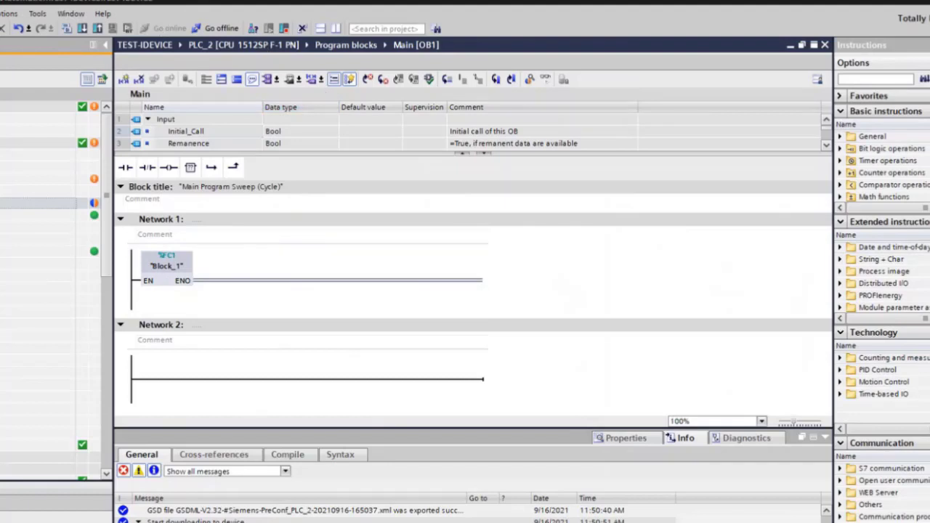
{"action": "key", "text": "alt+o"}
{"action": "key", "text": "Escape"}
{"action": "left_click", "coordinate": [80, 28]}
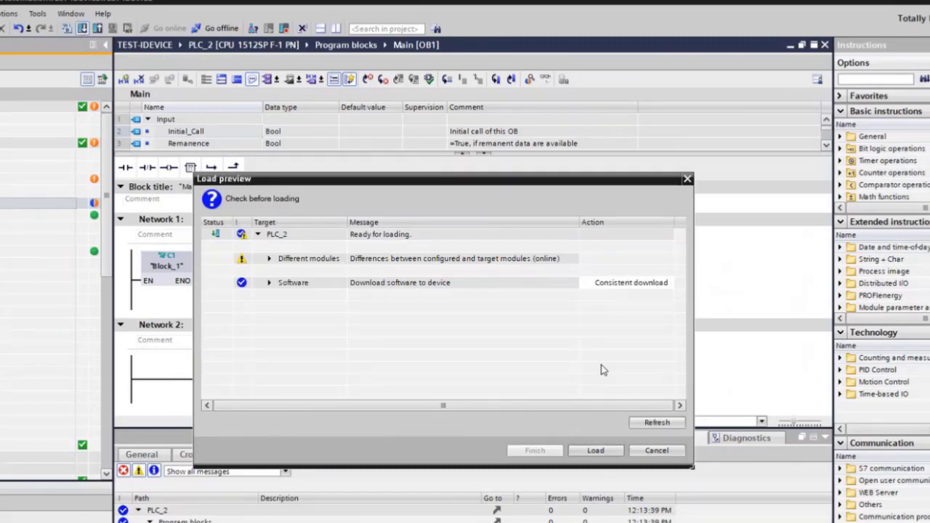
{"action": "left_click", "coordinate": [596, 451]}
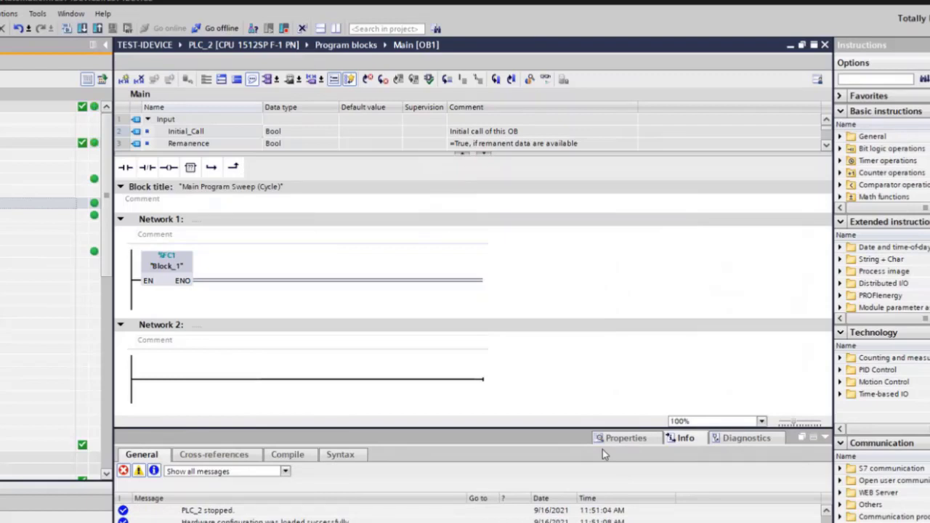
Monitor Main [OB1] and Block_1 [FC1] online to check that the function call and ADD logic execute
{"action": "left_click", "coordinate": [546, 82]}
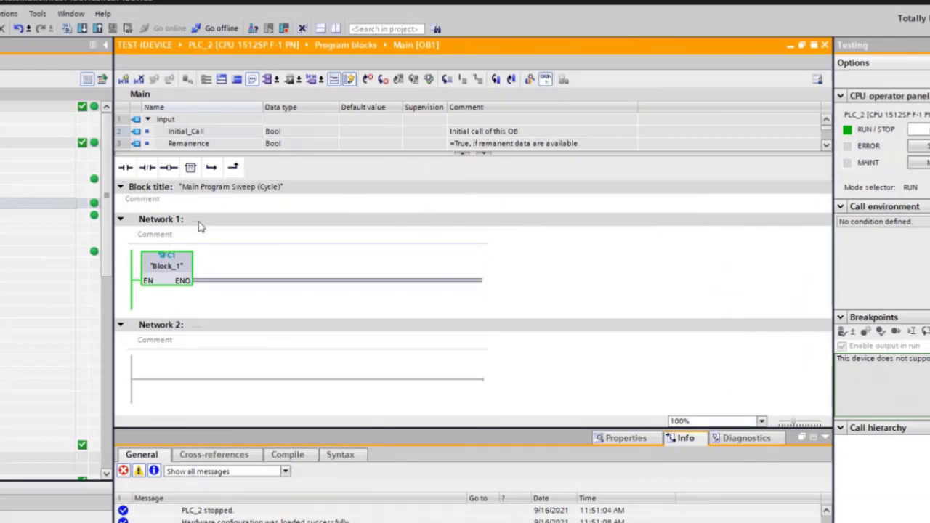
{"action": "double_click", "coordinate": [51, 215]}
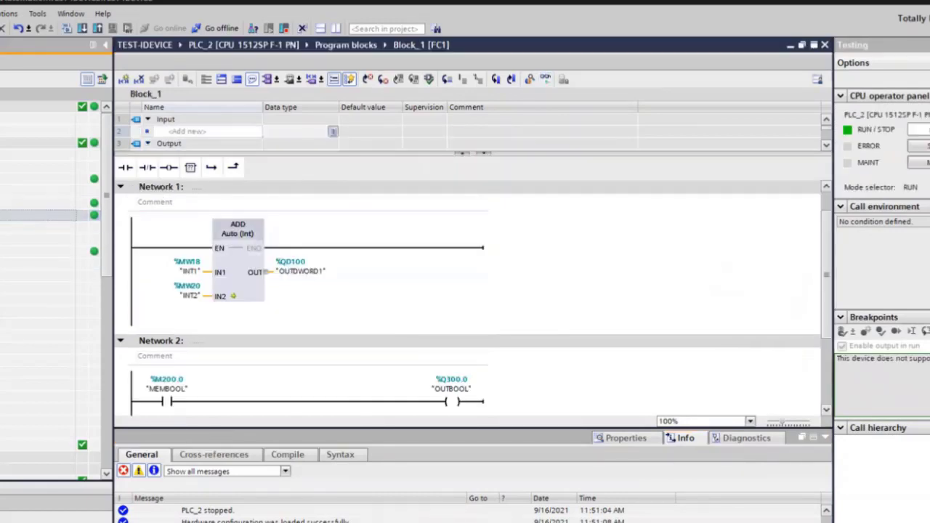
{"action": "left_click", "coordinate": [547, 80]}
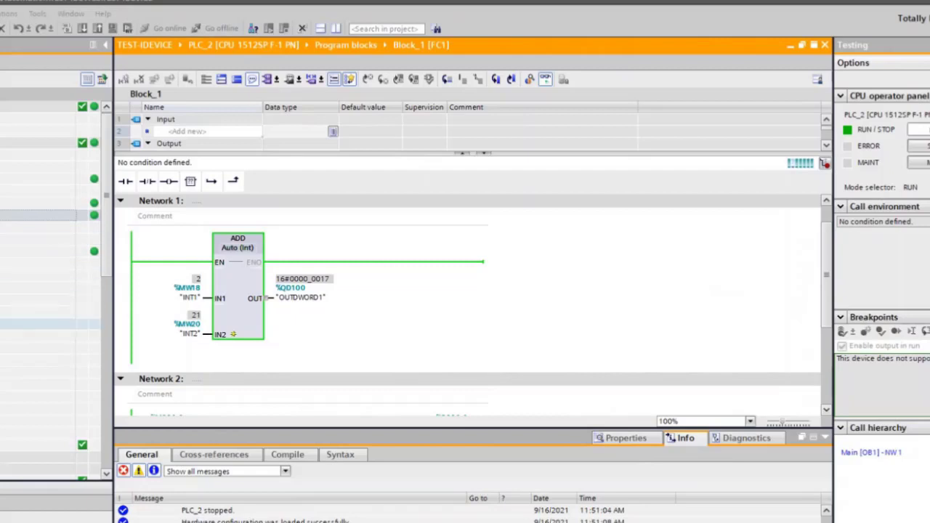
Open PLC_2's Force table to check its INT1 and INT2 entries
{"action": "left_click", "coordinate": [43, 336]}
{"action": "key", "text": "Return"}
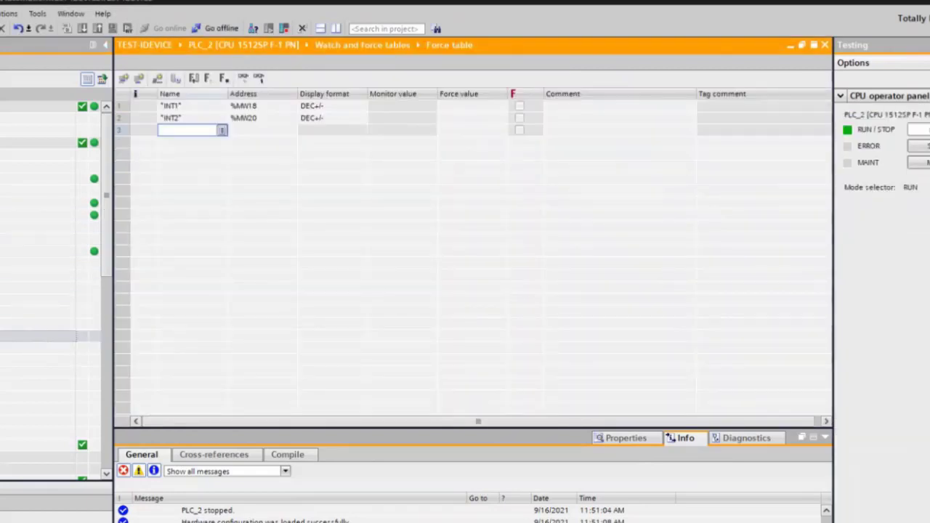
{"action": "left_click", "coordinate": [44, 360]}
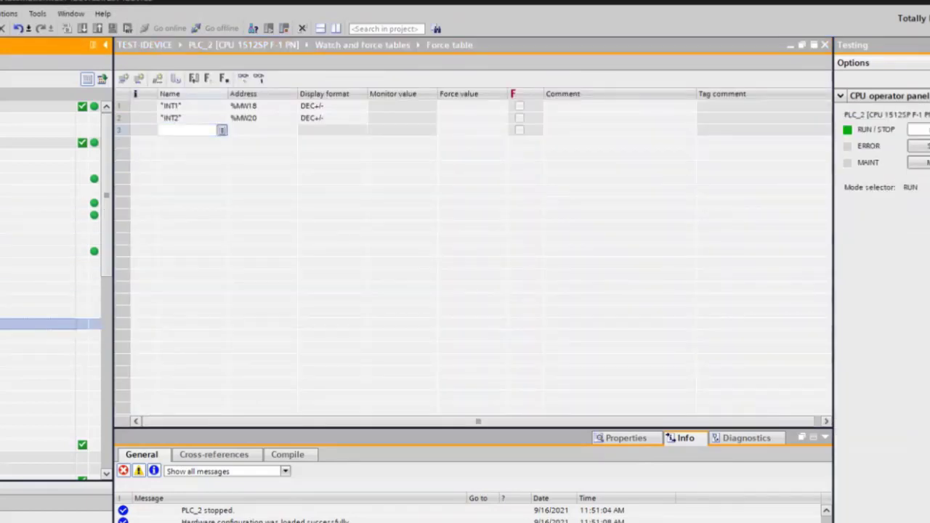
{"action": "key", "text": "Return"}
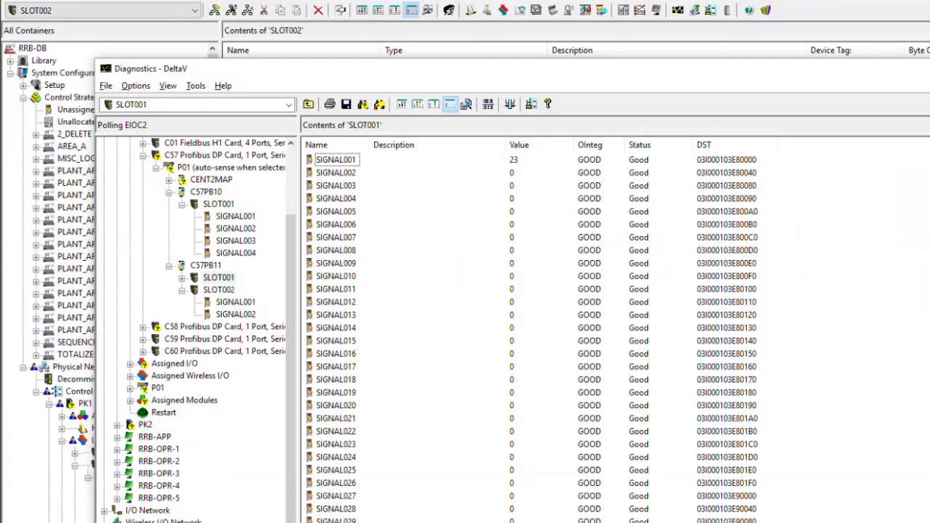